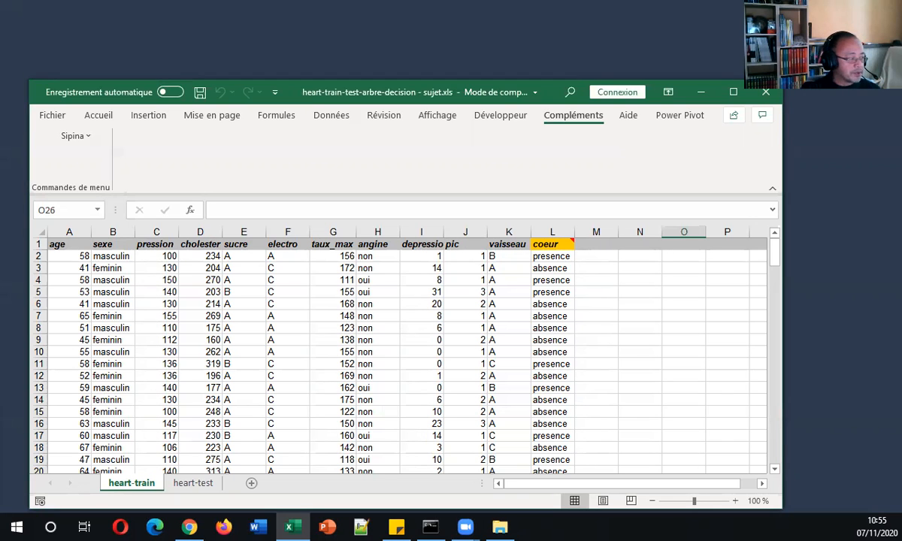
Step: Switch to Chrome and show the Présentation page of the TANAGRA website with its address selected
key("alt+Tab")
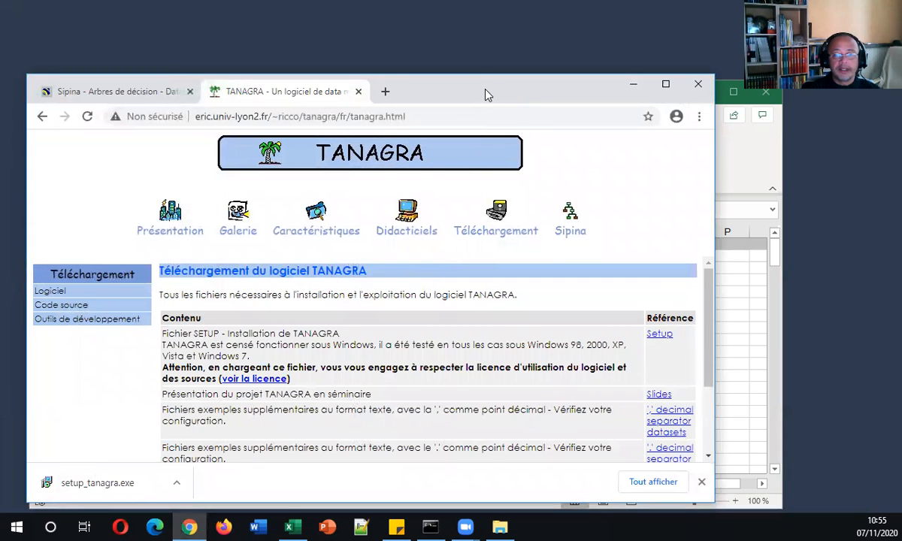
left_click_drag(493, 89, 520, 39)
left_click(196, 172)
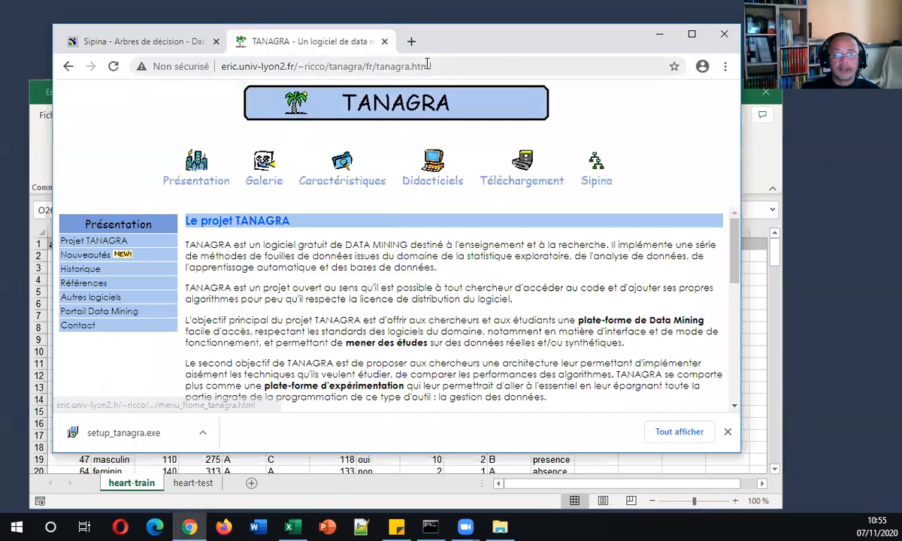
left_click(451, 66)
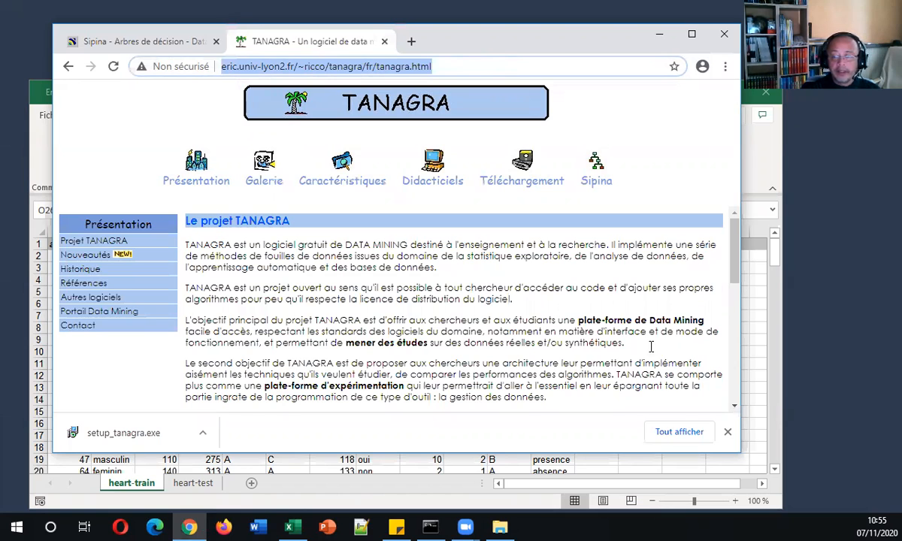
Step: Download the TANAGRA installer setup_tanagra.exe from the site's Téléchargement page and save it on the Bureau
left_click(526, 174)
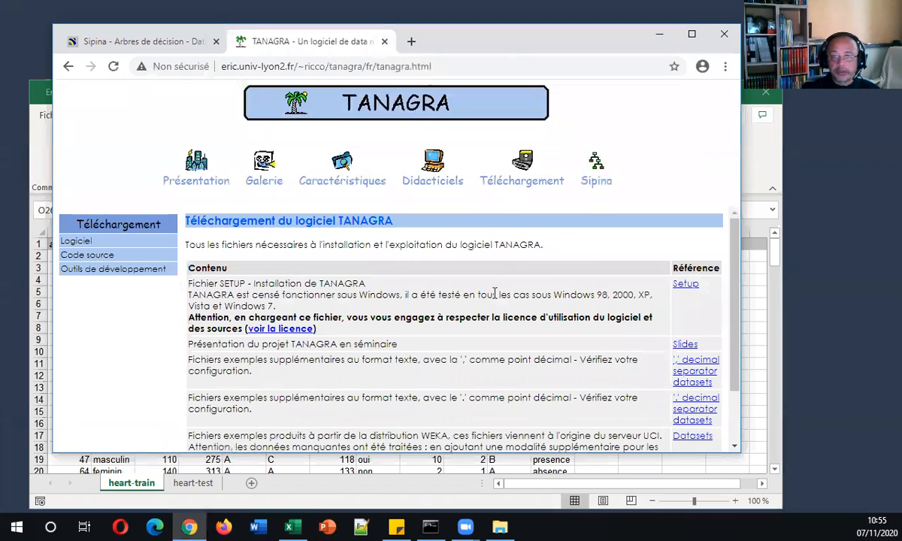
left_click(685, 289)
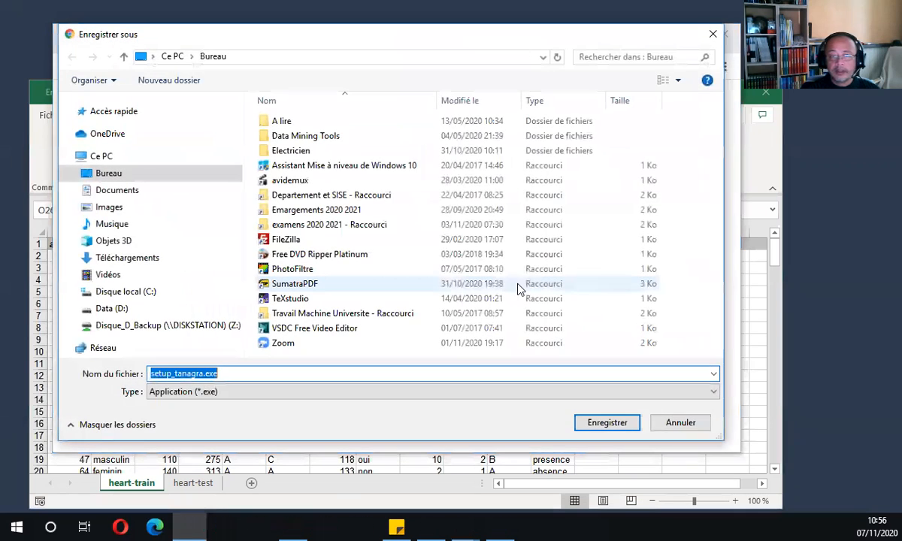
left_click(612, 422)
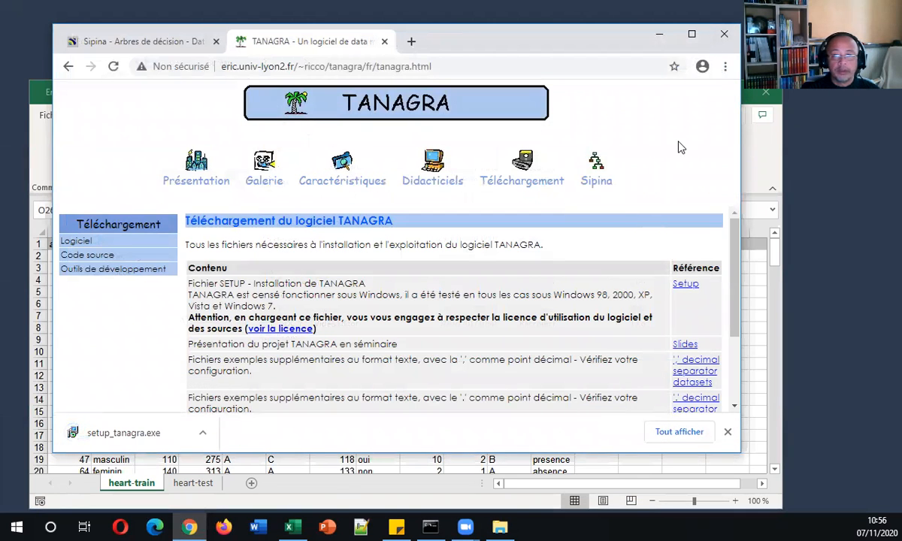
Step: Minimize the browser and Excel windows, and launch the setup_tanagra.exe installer from the desktop
left_click(660, 35)
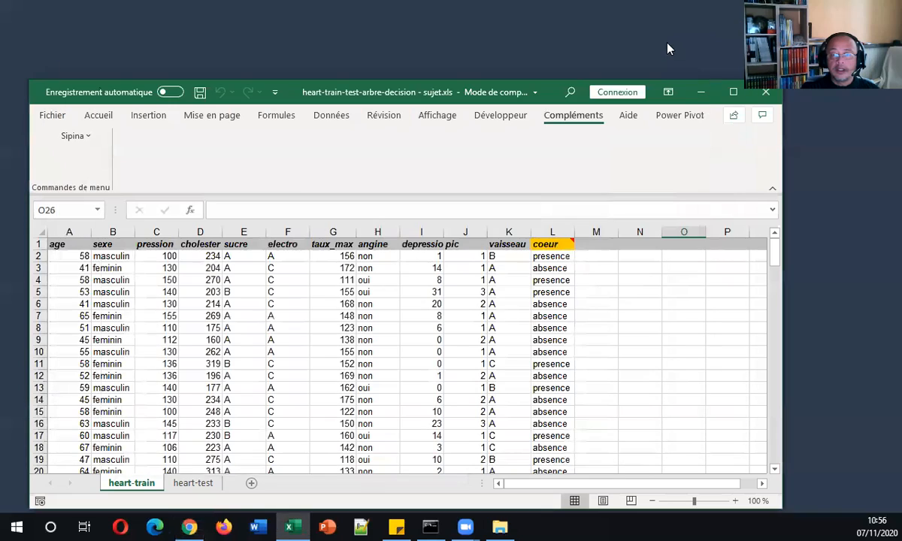
left_click(702, 92)
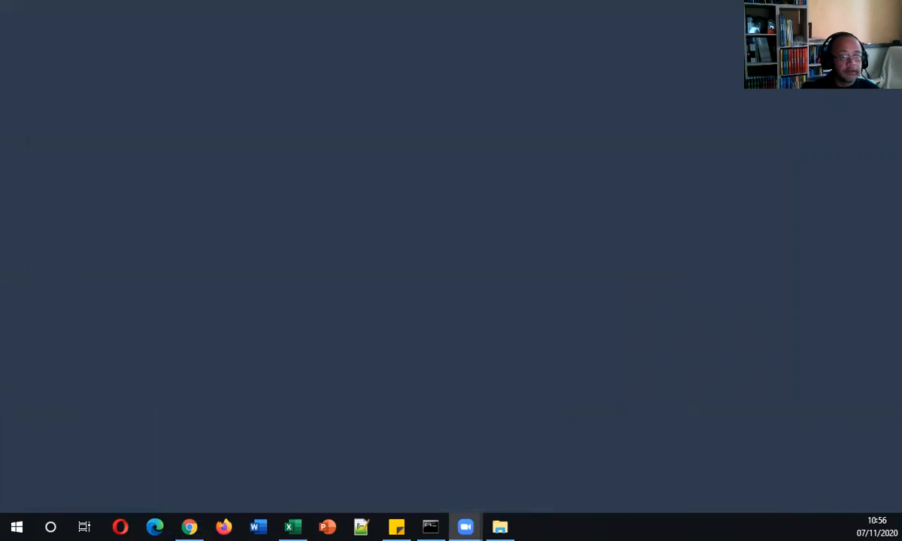
left_click_drag(291, 209, 237, 245)
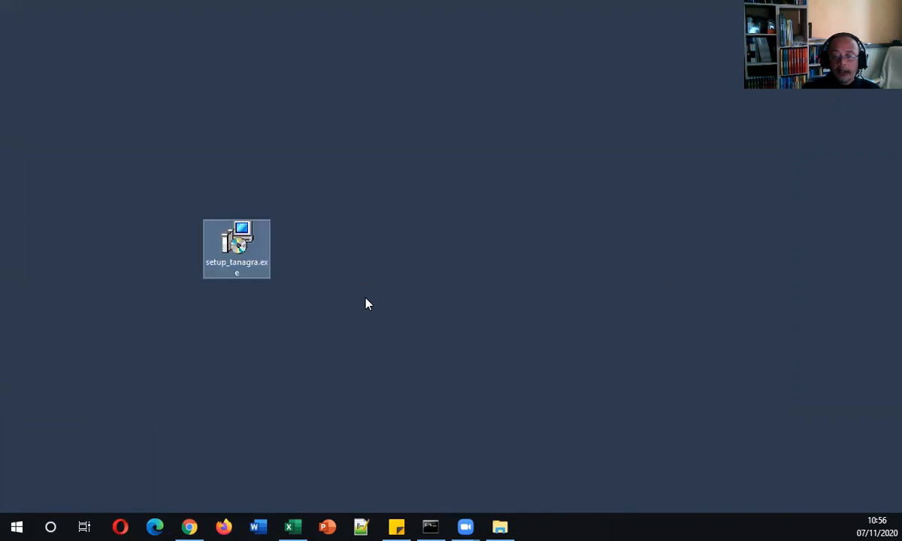
double_click(241, 248)
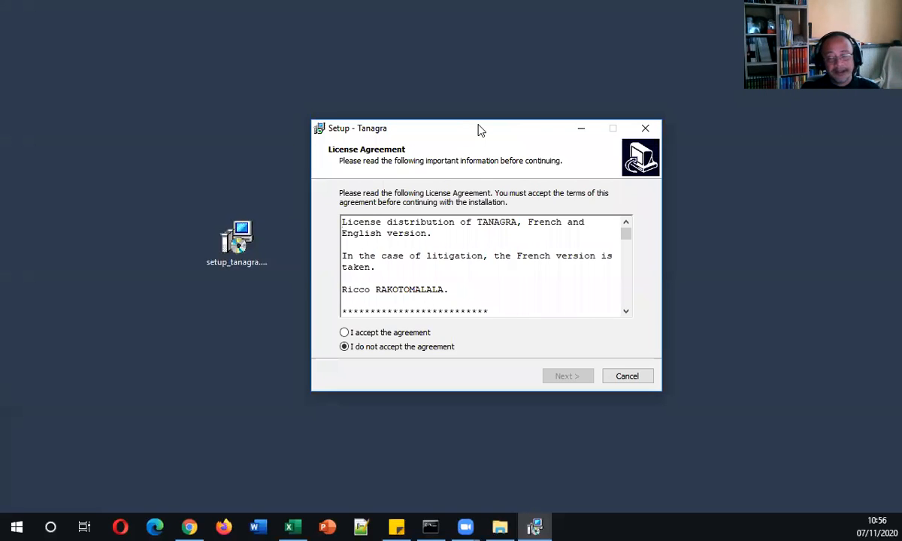
Step: Accept the licence and install Tanagra in C:\Program Files (x86)\Tanagra with the Start Menu folder Tanagra, finishing without launching it
left_click(399, 333)
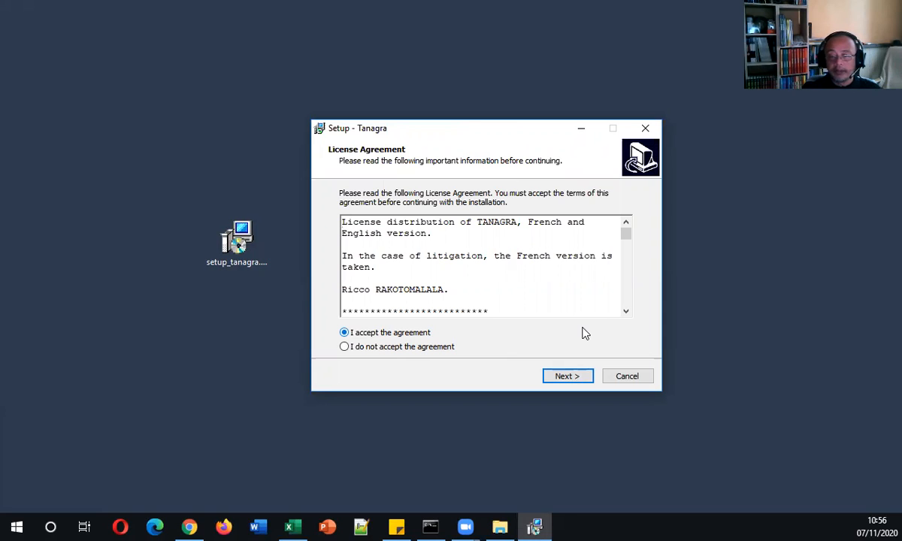
left_click(578, 379)
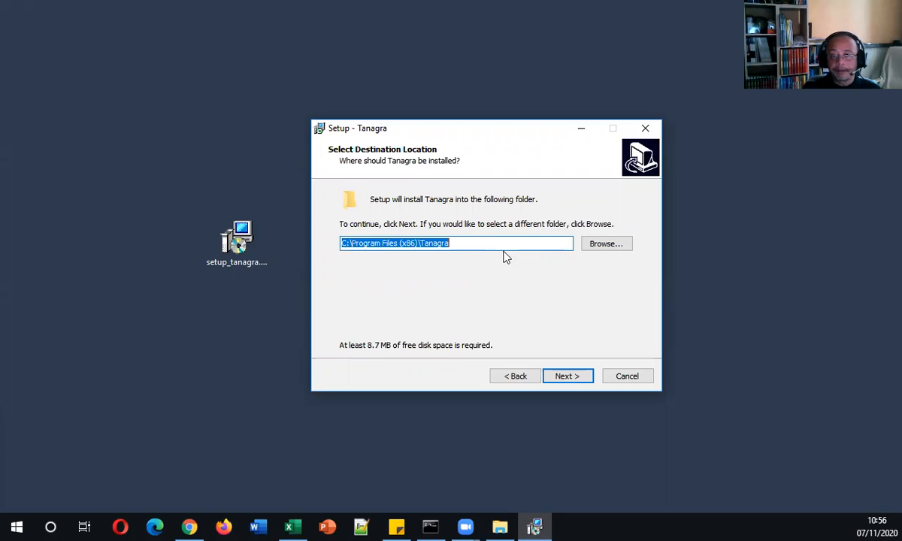
left_click(575, 378)
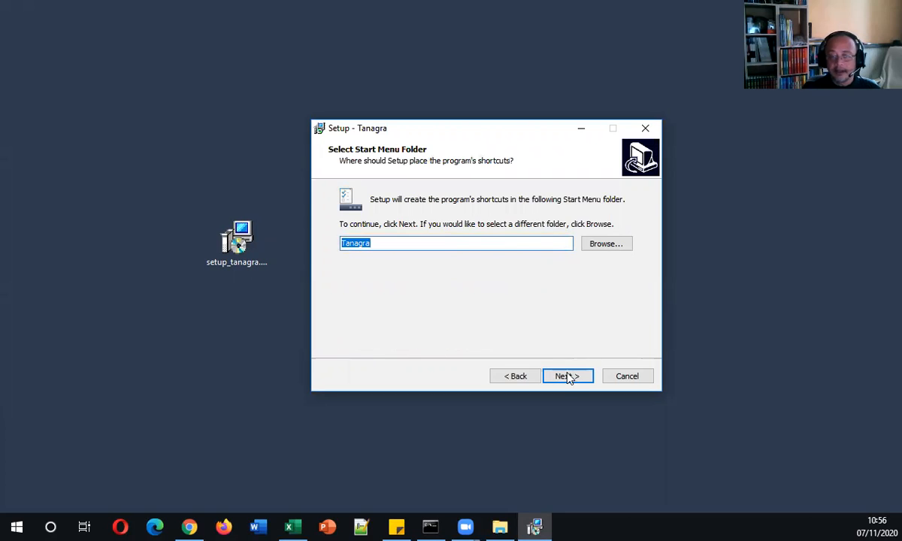
left_click(568, 378)
left_click(572, 378)
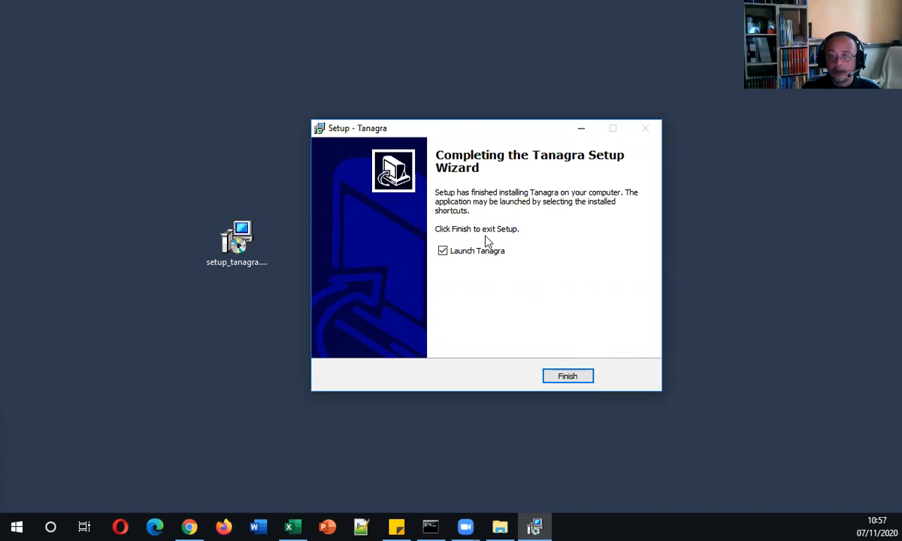
left_click(462, 252)
left_click(569, 379)
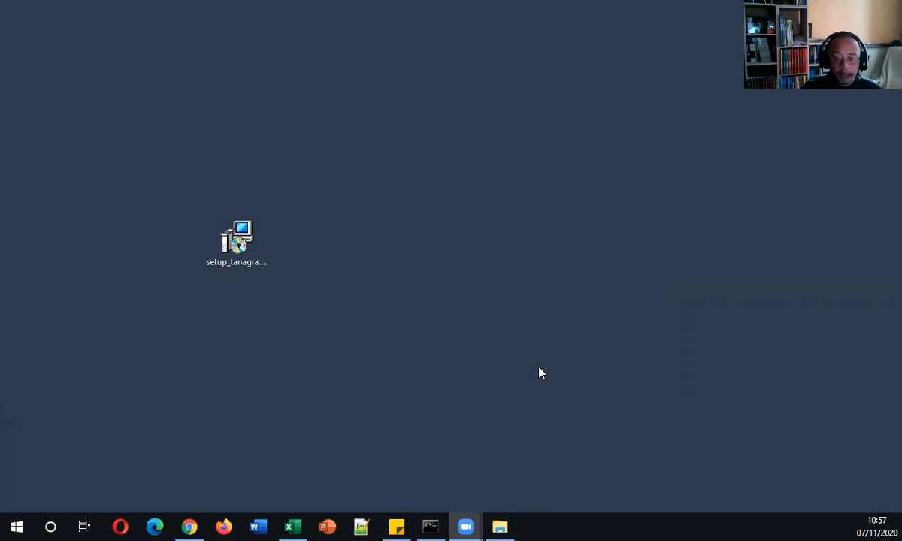
Step: Switch to File Explorer and locate the add-in files Tanagra.xla and TanagraModule.oxt in C:\Program Files (x86)\Tanagra
left_click(500, 526)
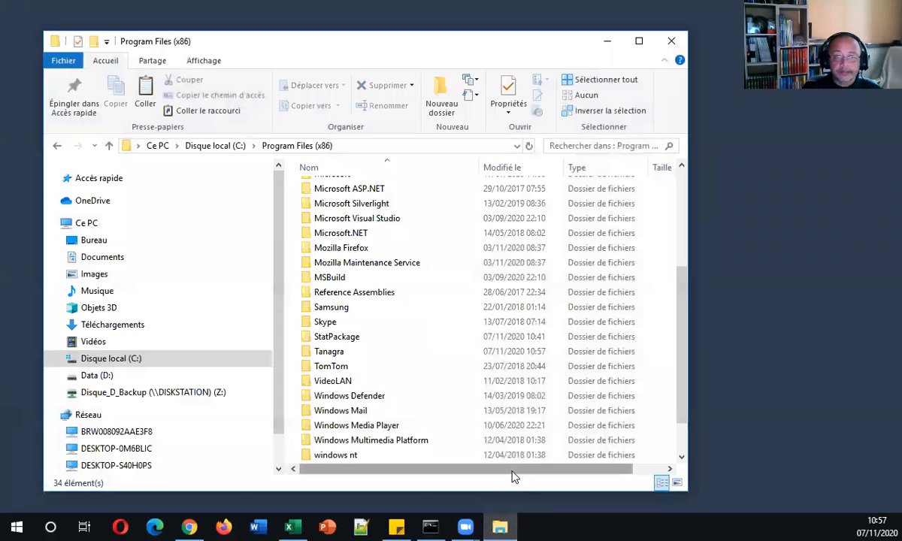
left_click(385, 145)
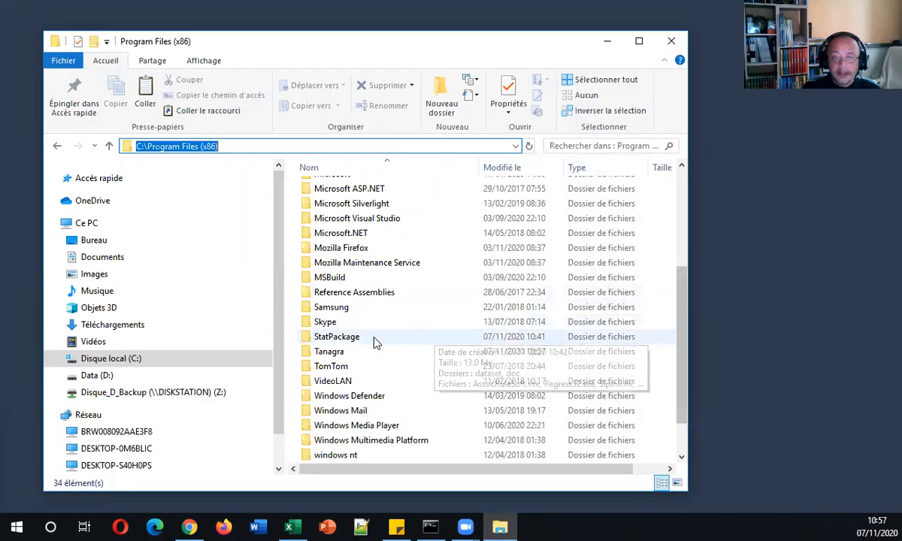
double_click(348, 351)
scroll(507, 279, "down", 1)
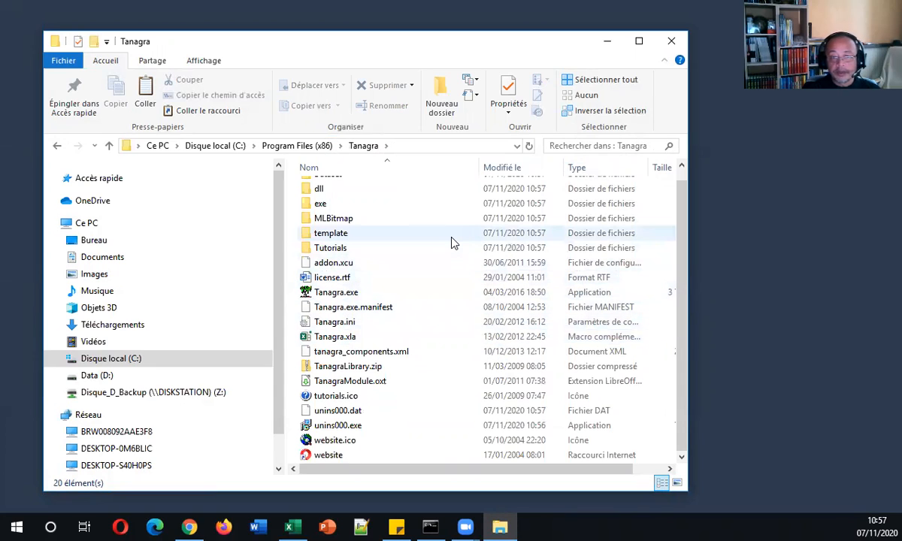
left_click(413, 336)
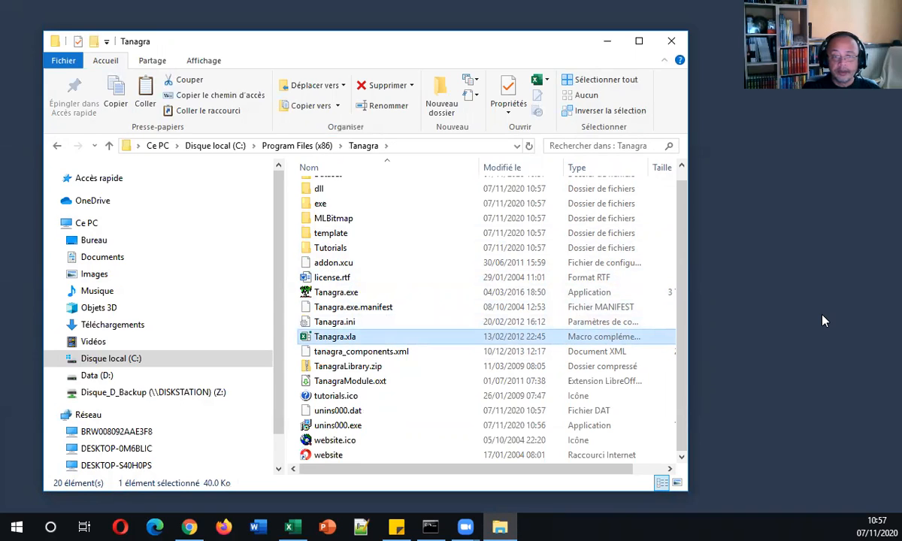
left_click(445, 382)
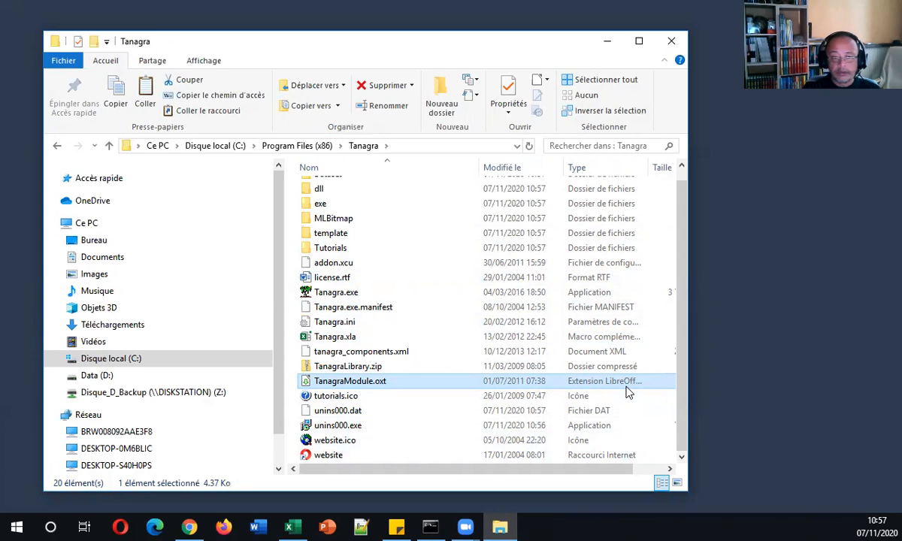
left_click(400, 339)
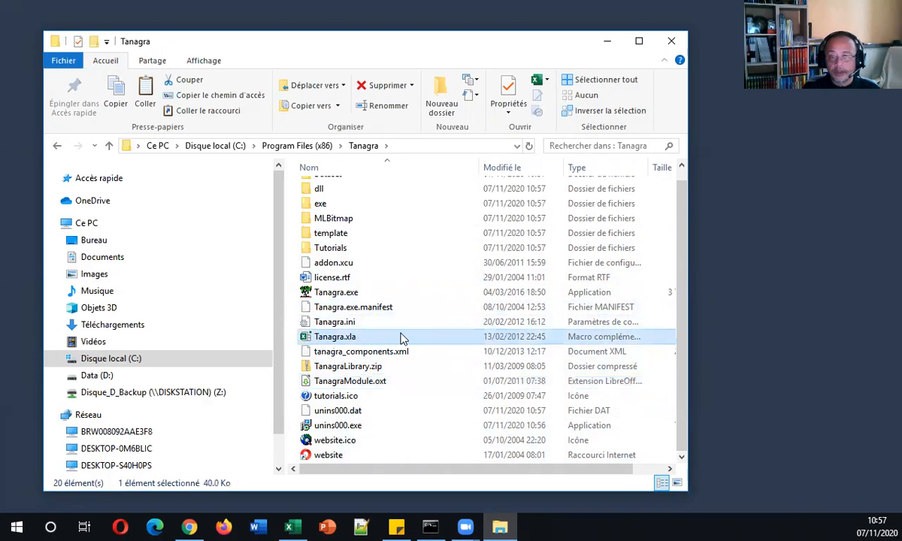
Step: Switch to Excel, maximize its window and open the manager of available Excel add-ins (Compléments Excel) from the Excel options
left_click(609, 41)
left_click(292, 526)
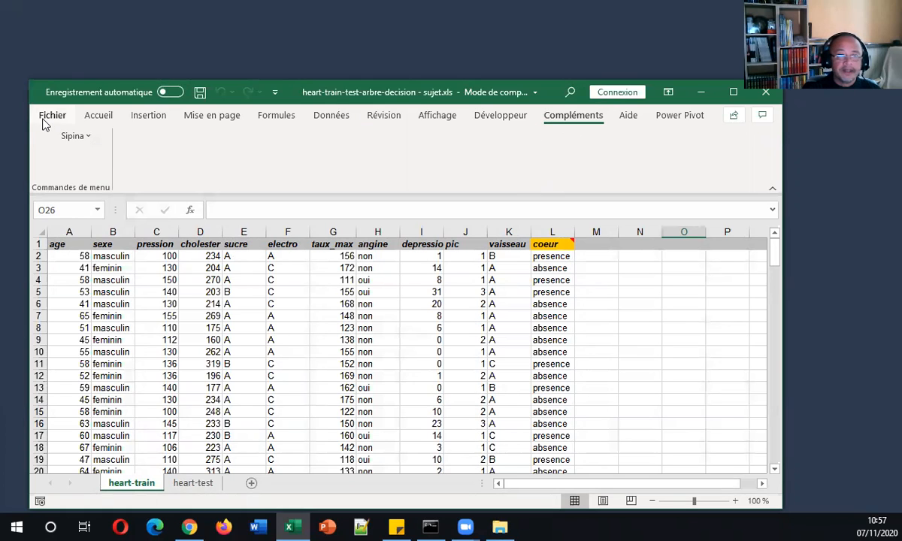
left_click(89, 117)
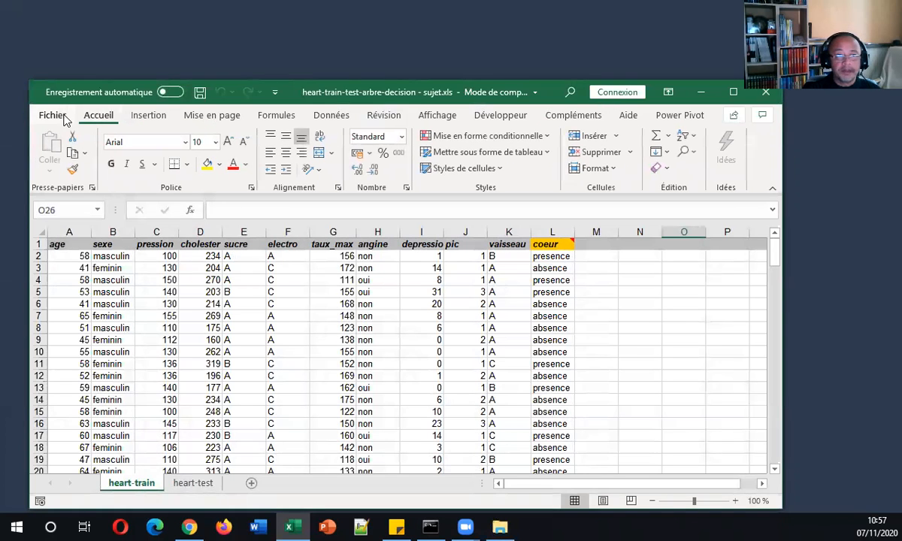
left_click(58, 112)
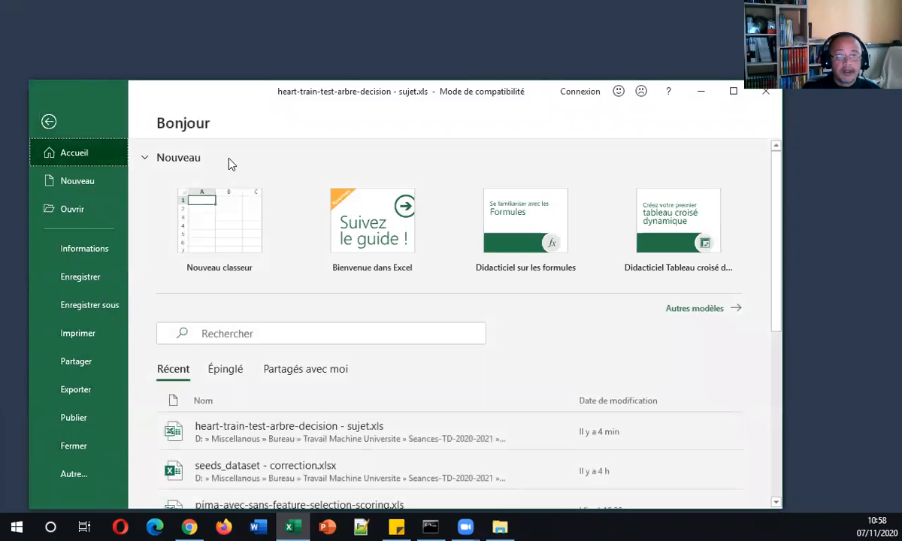
left_click_drag(252, 88, 252, 49)
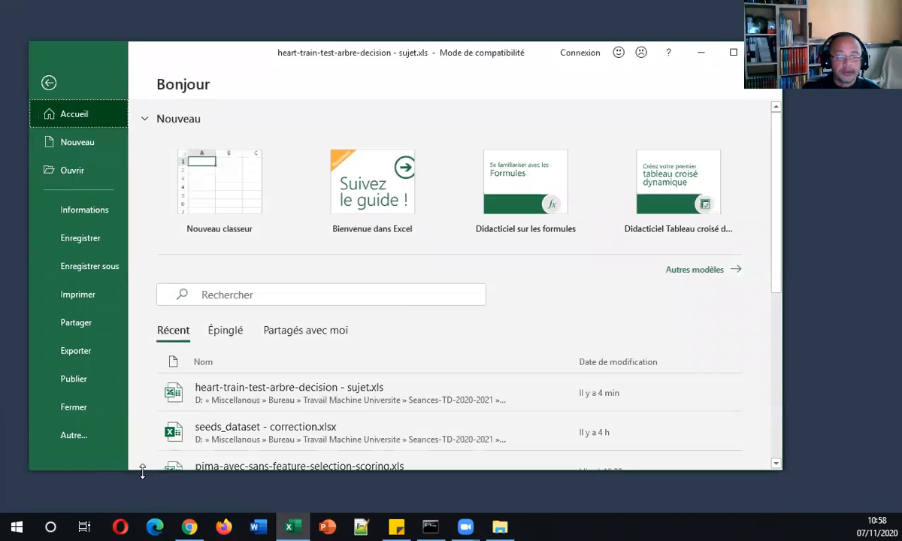
left_click_drag(142, 471, 142, 490)
left_click(733, 52)
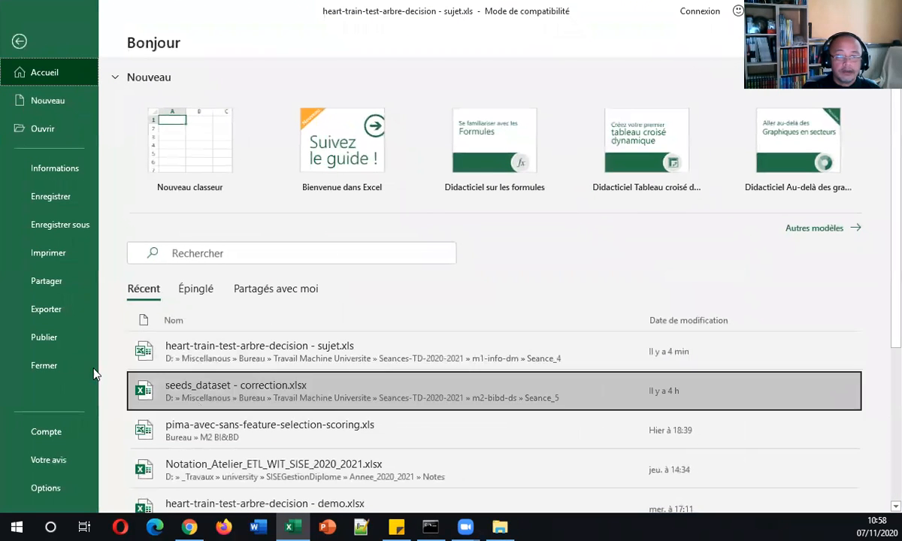
left_click(46, 489)
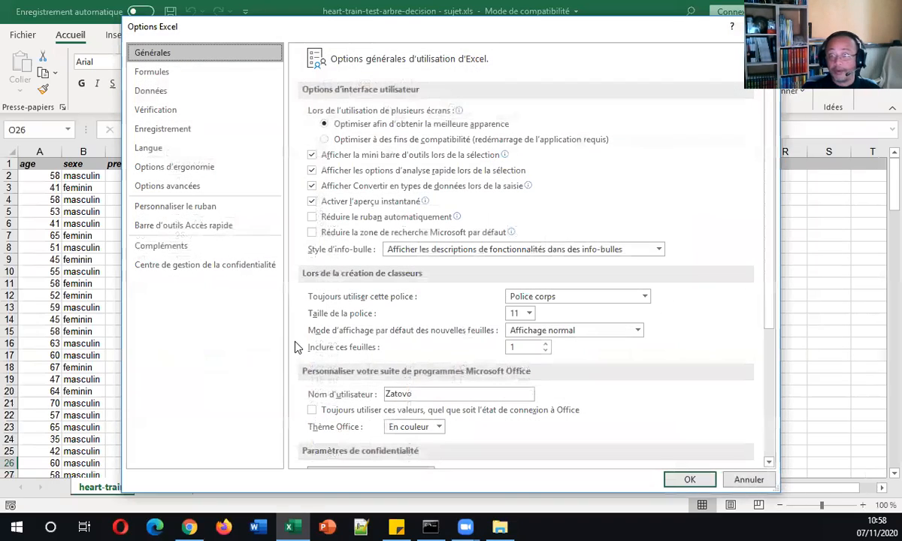
left_click(197, 254)
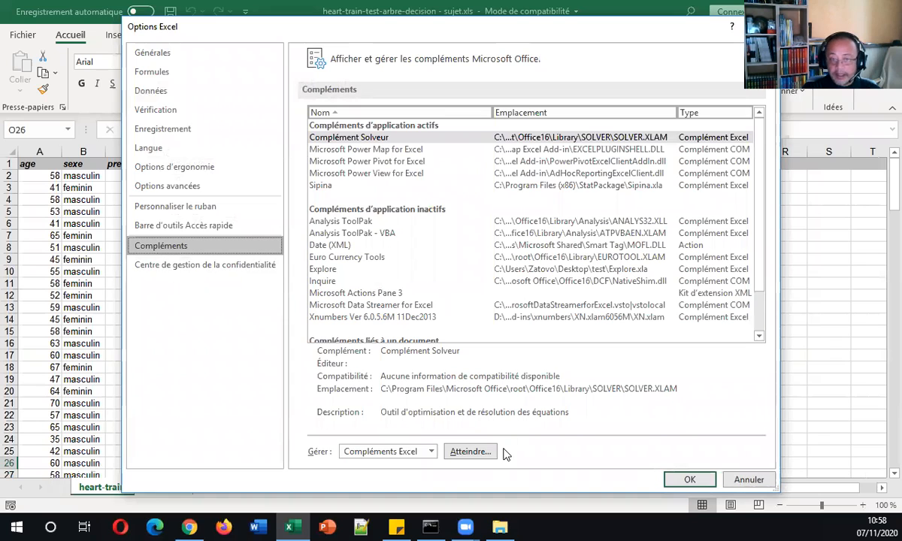
left_click(471, 452)
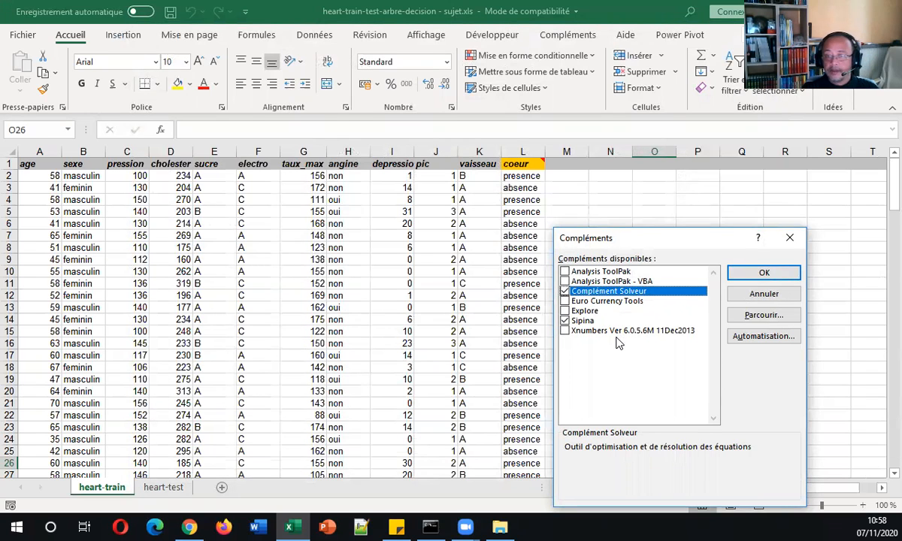
Step: Browse to C:\Program Files (x86)\Tanagra, add Tanagra.xla to the available Excel add-ins and confirm it as enabled
left_click(763, 315)
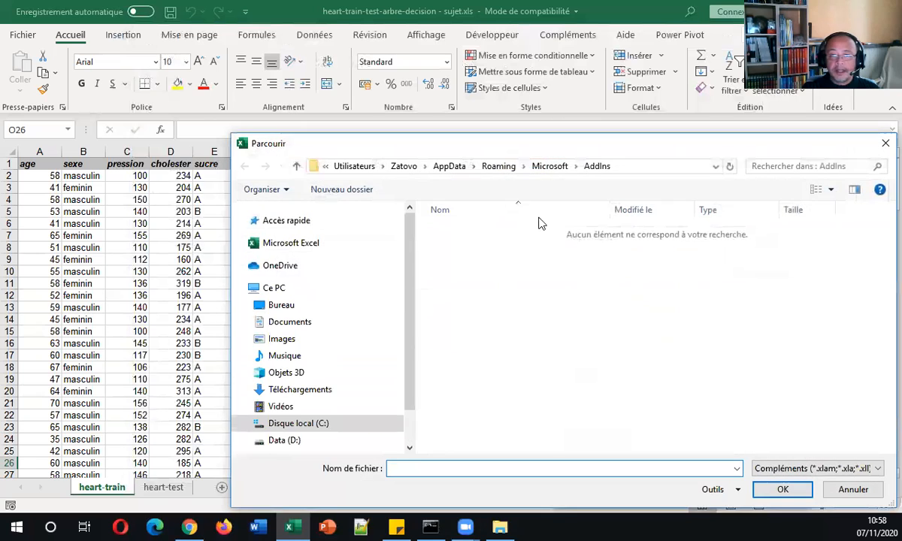
left_click_drag(523, 137, 455, 67)
left_click(211, 218)
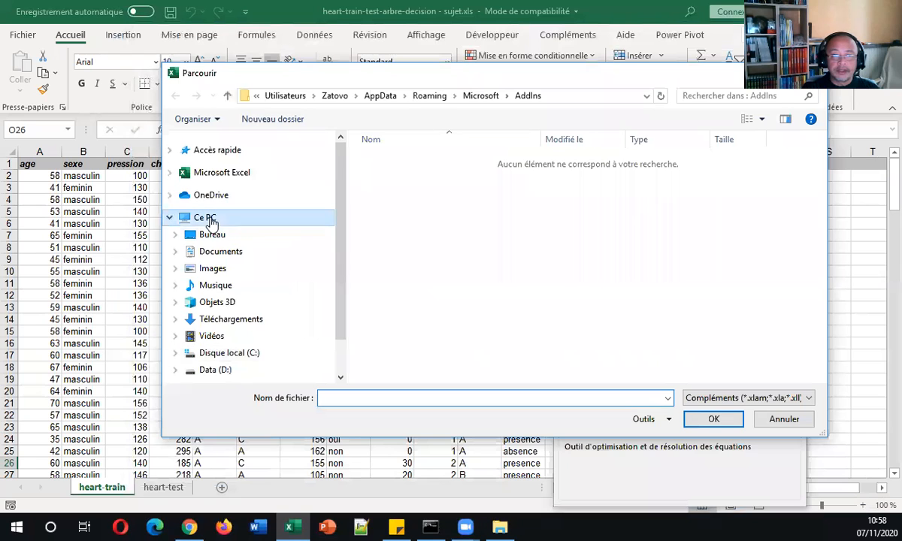
double_click(425, 349)
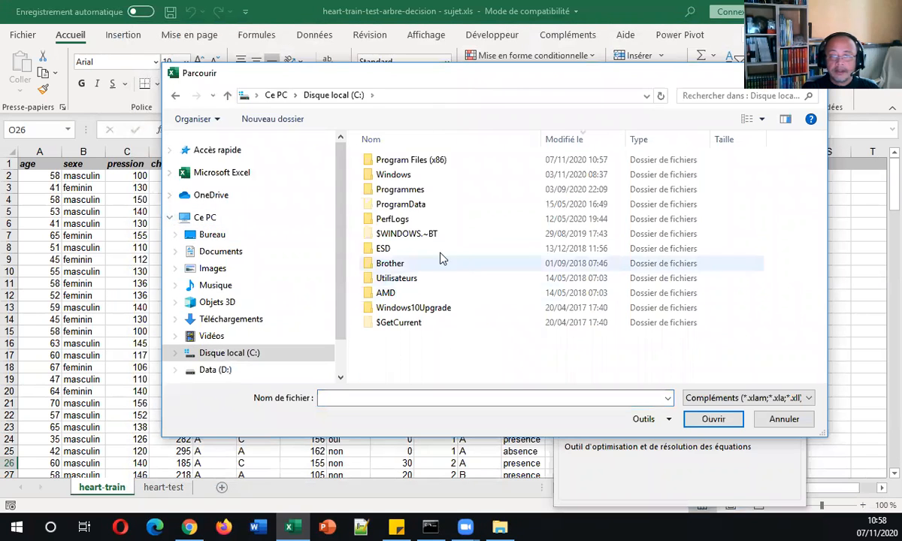
double_click(421, 160)
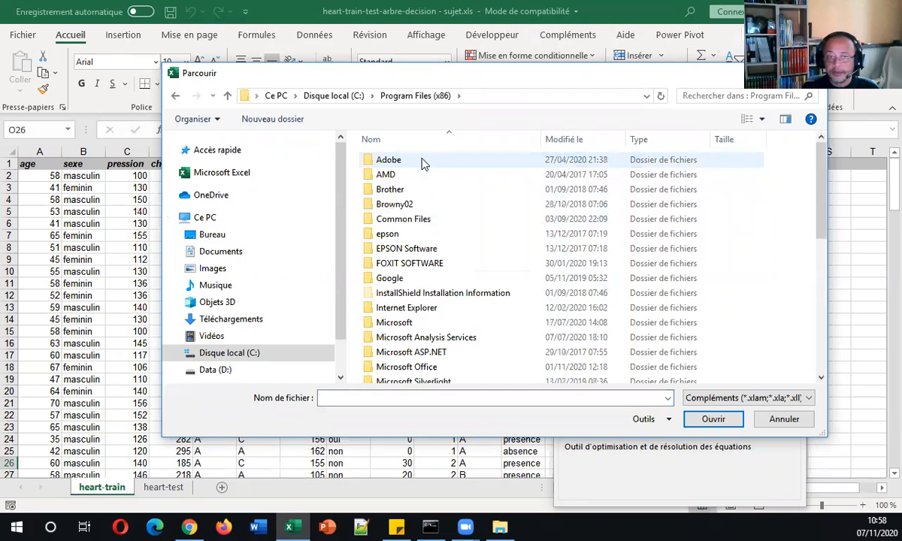
scroll(423, 164, "down", 5)
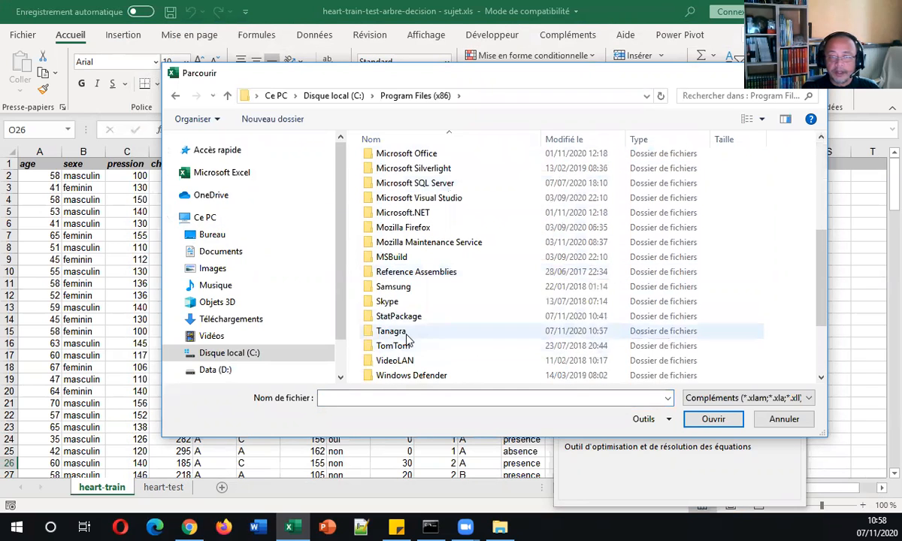
double_click(406, 333)
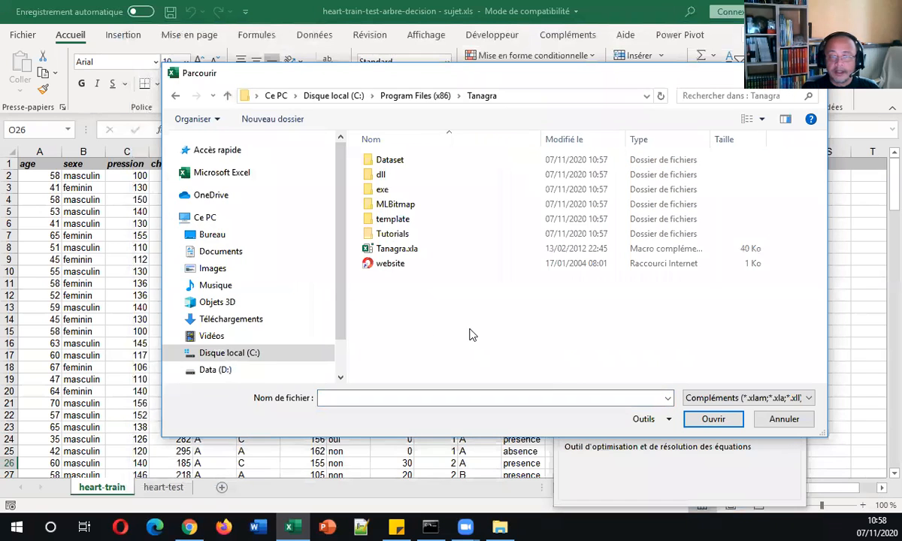
left_click(403, 251)
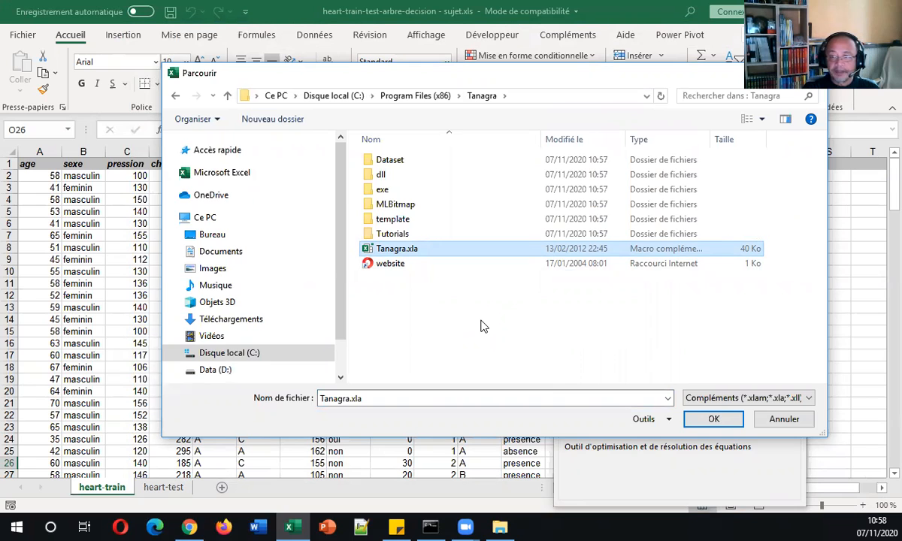
left_click(714, 419)
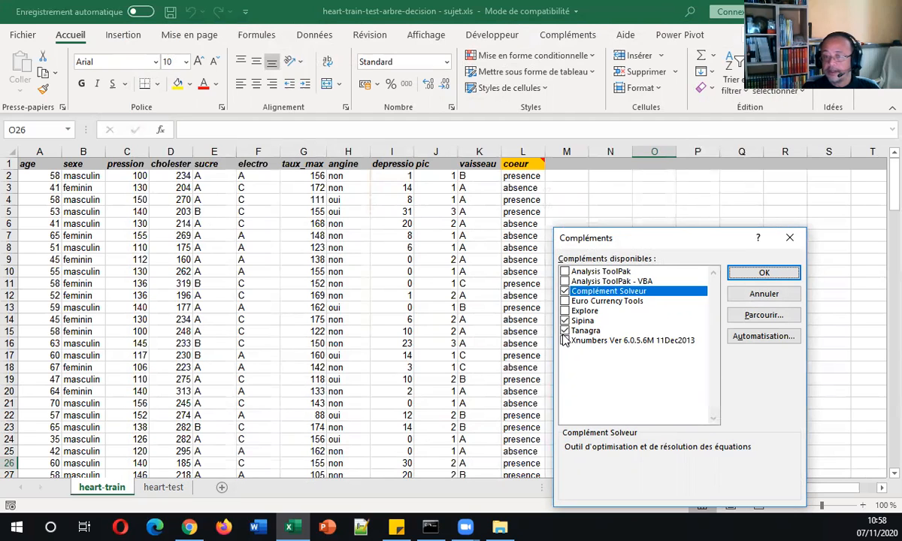
left_click(736, 274)
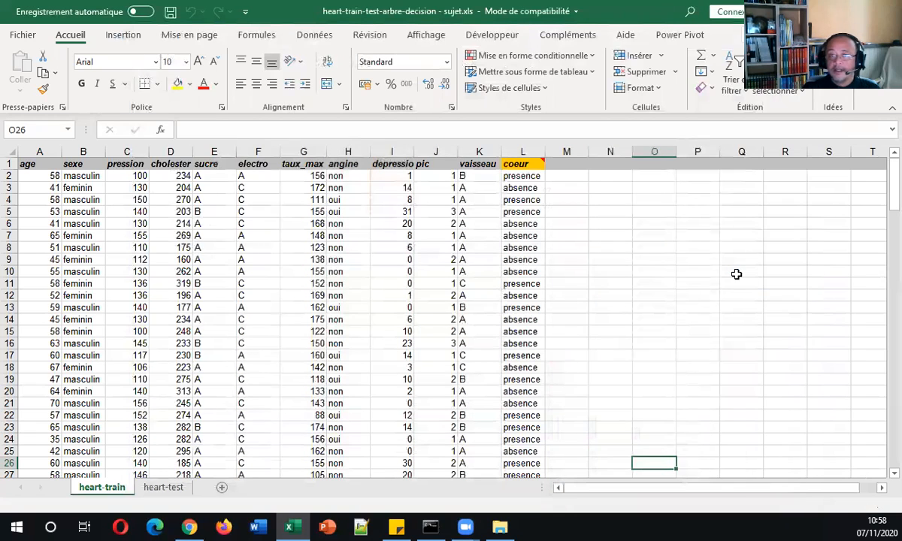
Step: Check the Tanagra commands among the Excel add-in commands, and select the whole data table on the heart-train sheet
left_click(570, 36)
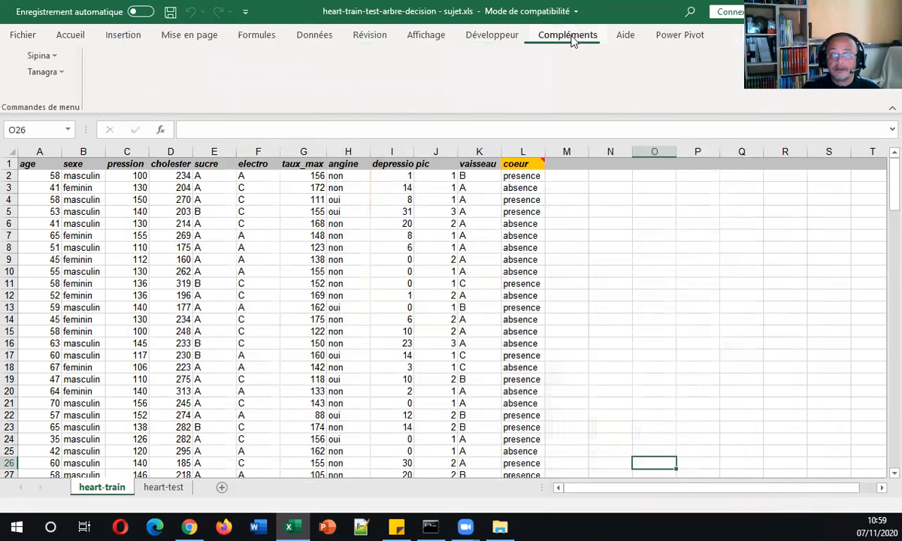
left_click(46, 72)
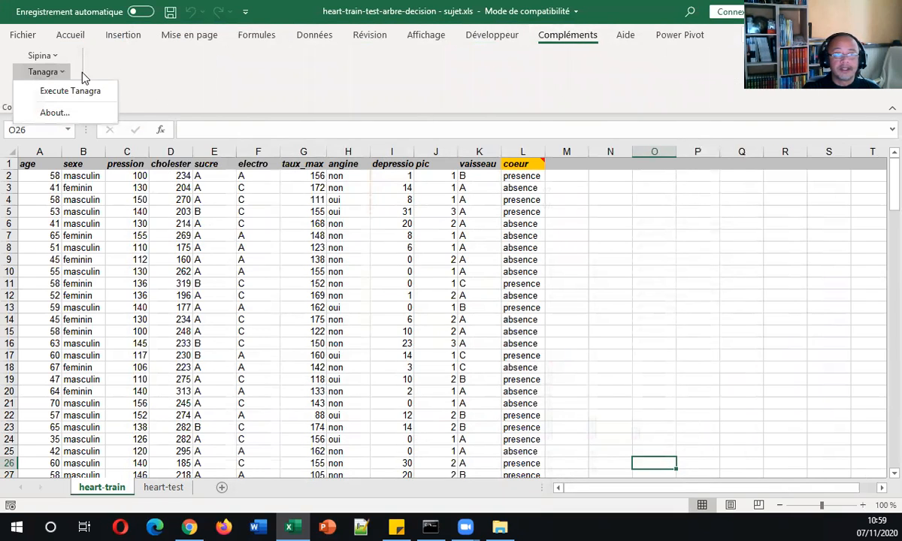
left_click(179, 80)
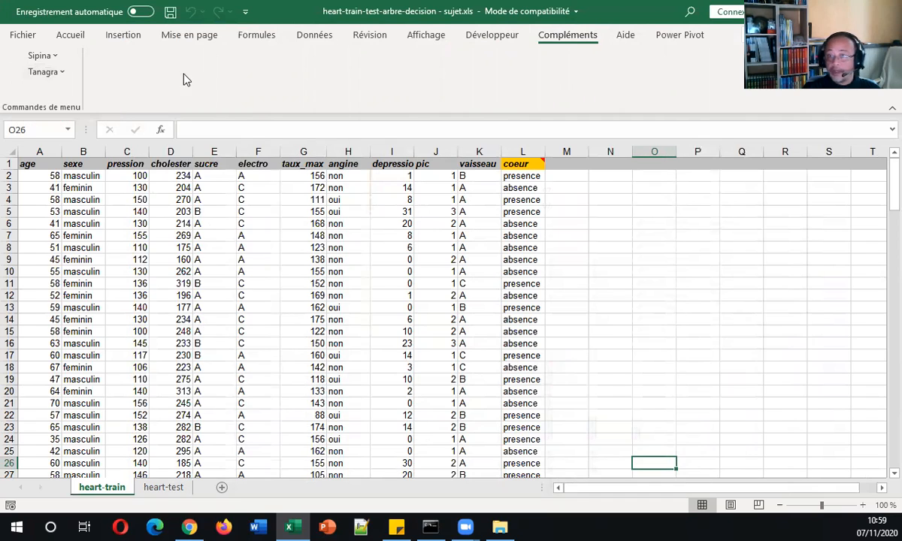
left_click(214, 235)
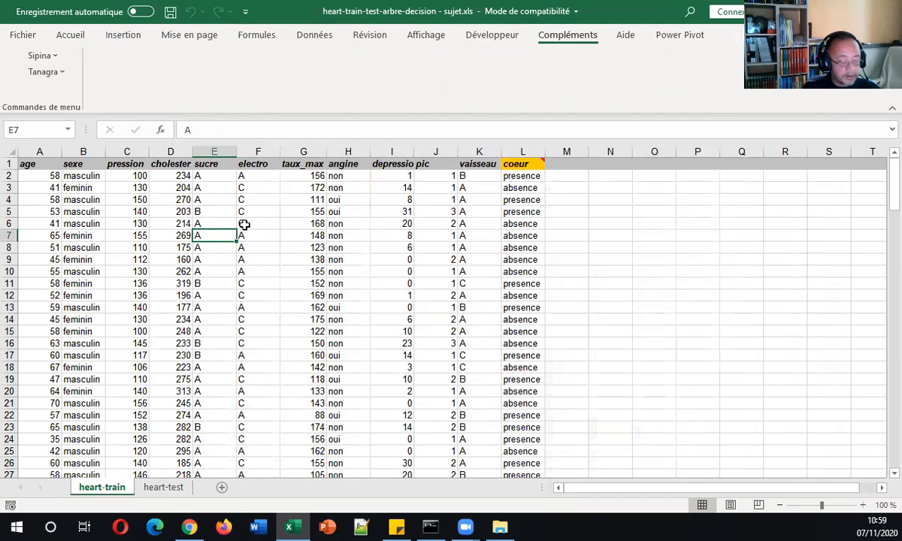
key("ctrl+a")
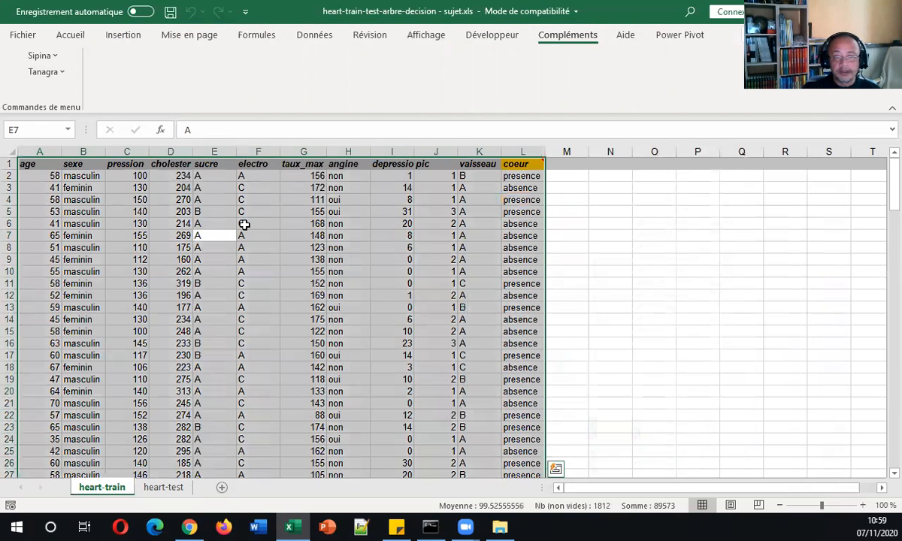
left_click(54, 73)
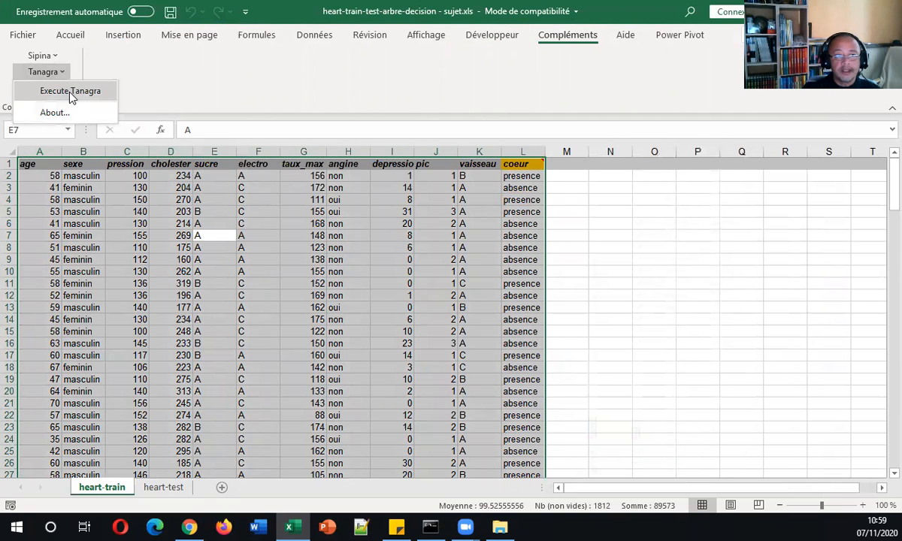
left_click(69, 91)
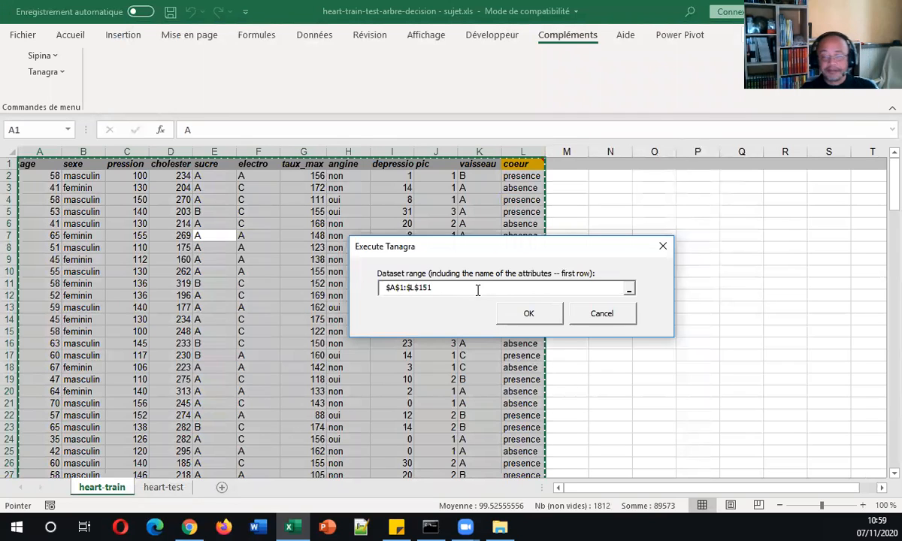
left_click(404, 288)
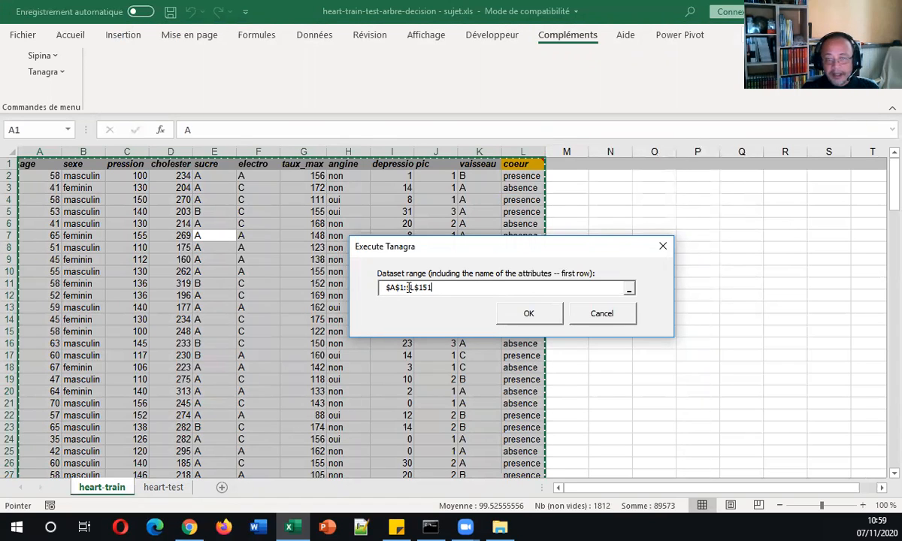
key("shift+Left")
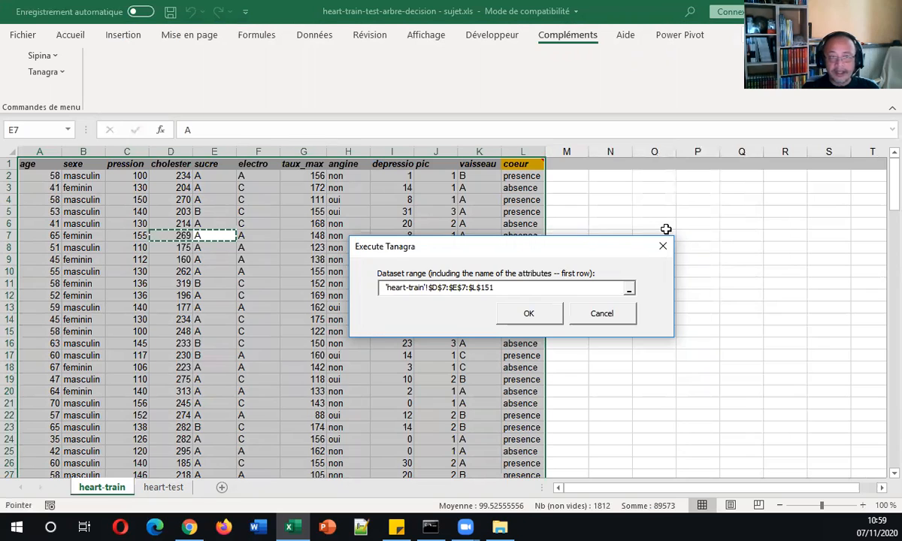
key("Escape")
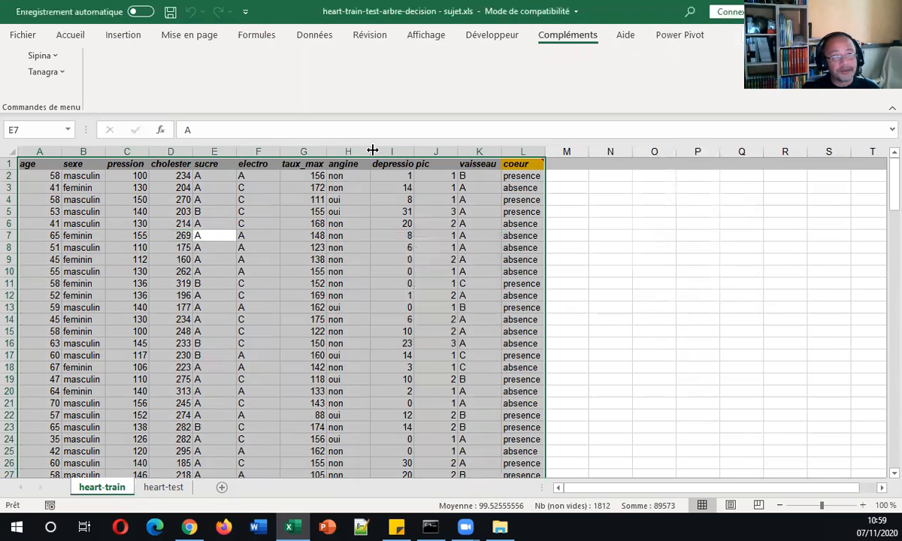
Step: Execute Tanagra on the dataset range $A$1:$L$151 and review the attribute list in the resulting dataset description
left_click(44, 72)
left_click(41, 86)
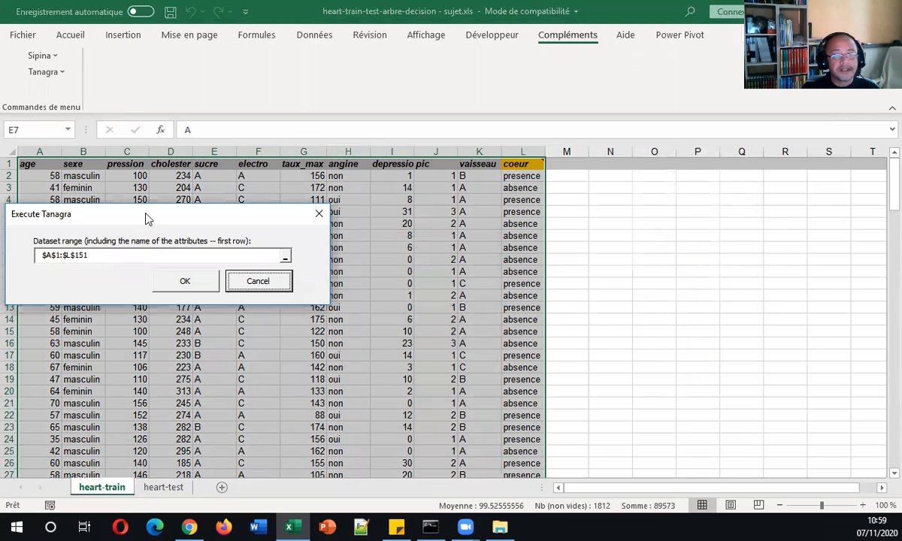
left_click_drag(160, 219, 368, 211)
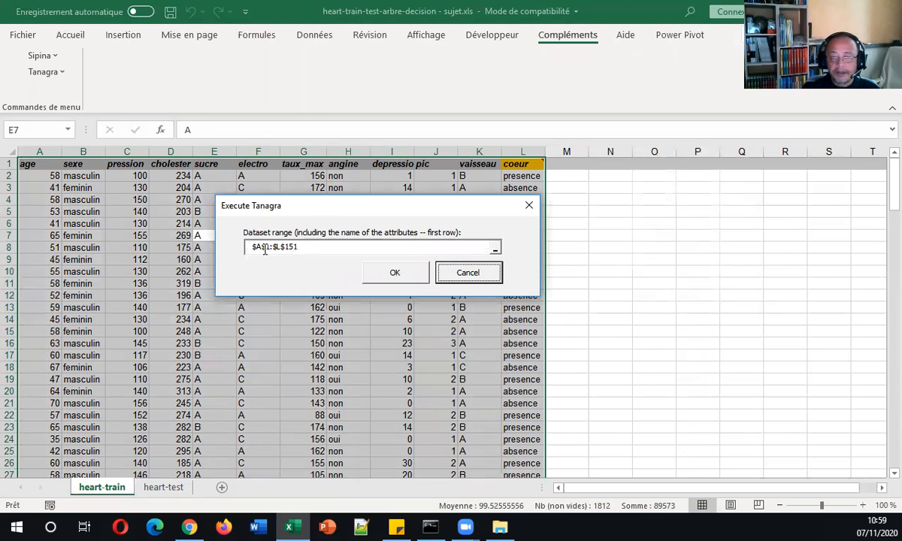
left_click(317, 248)
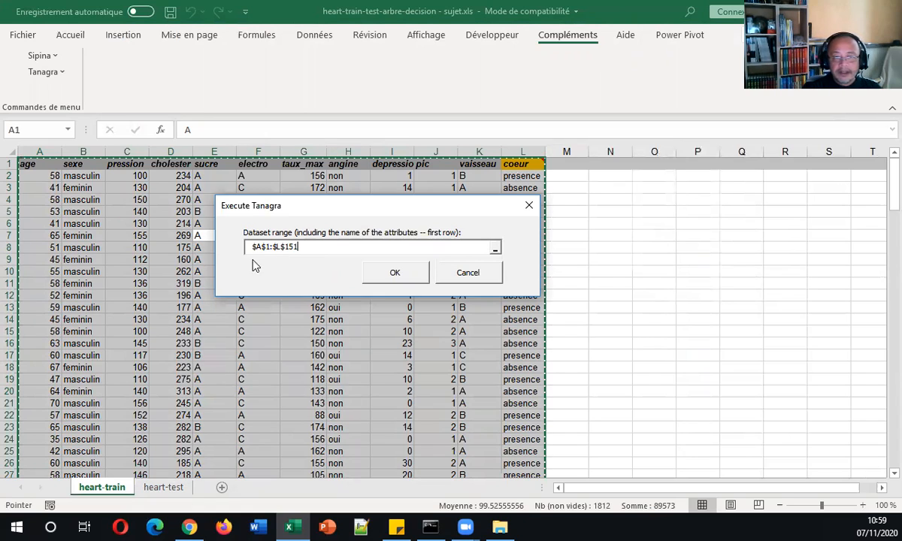
left_click(389, 272)
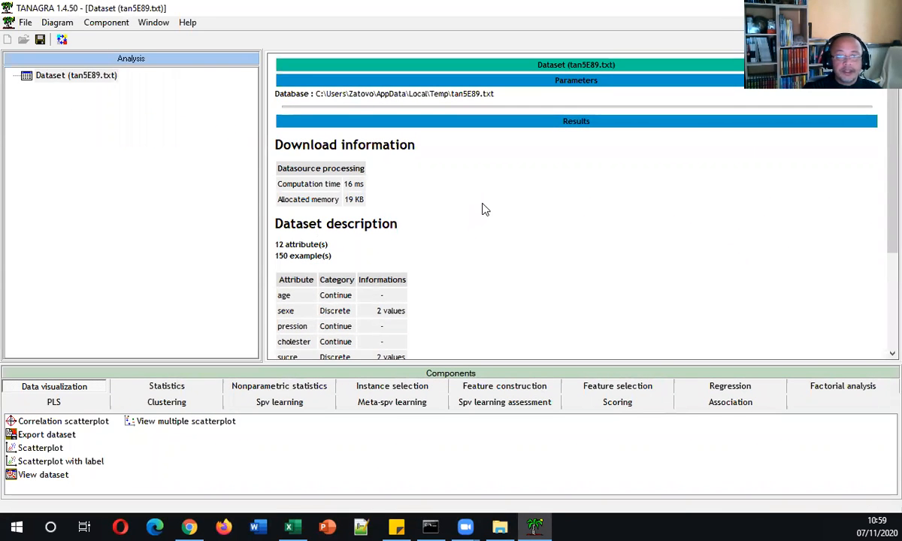
scroll(466, 253, "down", 2)
scroll(466, 253, "down", 2)
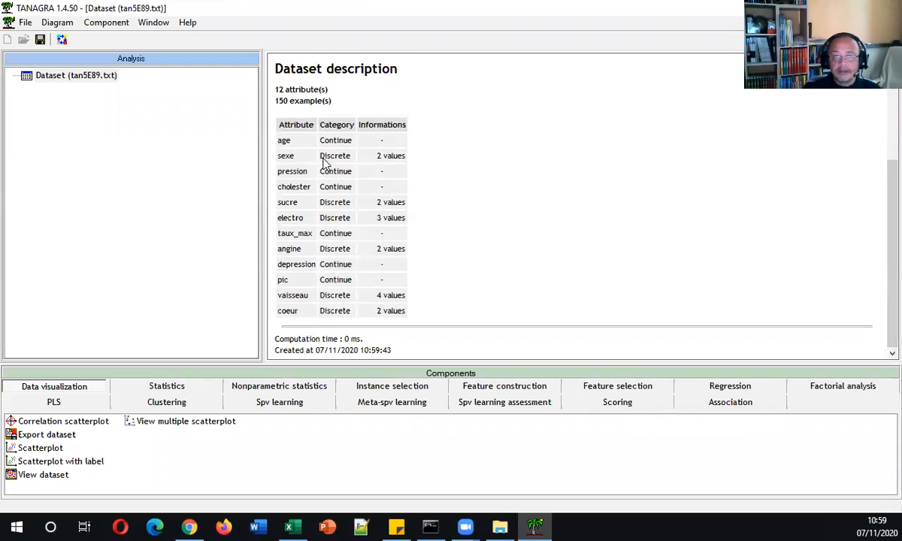